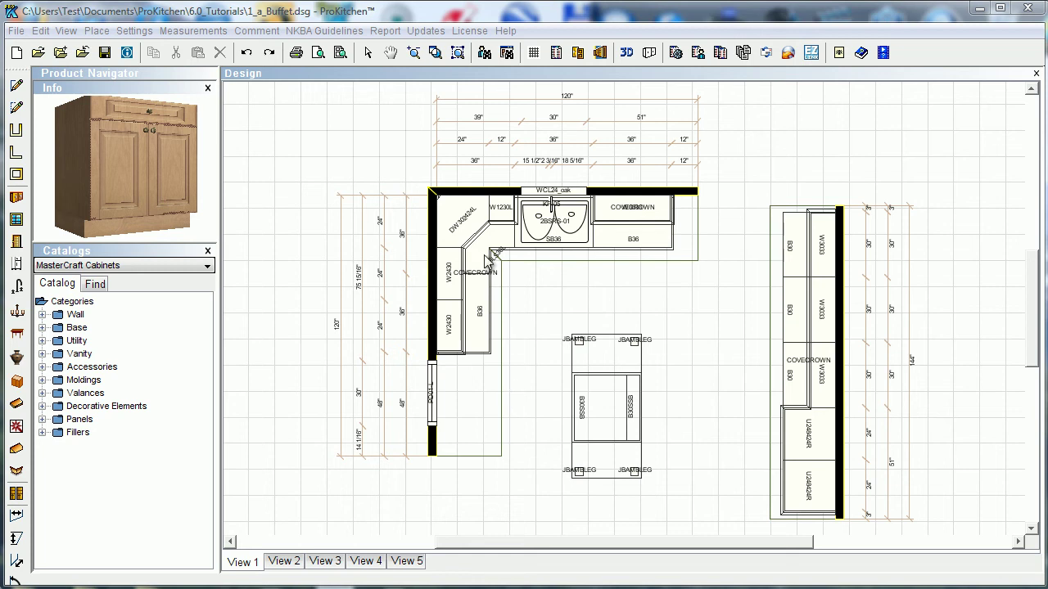
Open Default Settings from the canvas right-click menu, showing the General tab with Info Panel 3D and OpenGL
left_click(134, 31)
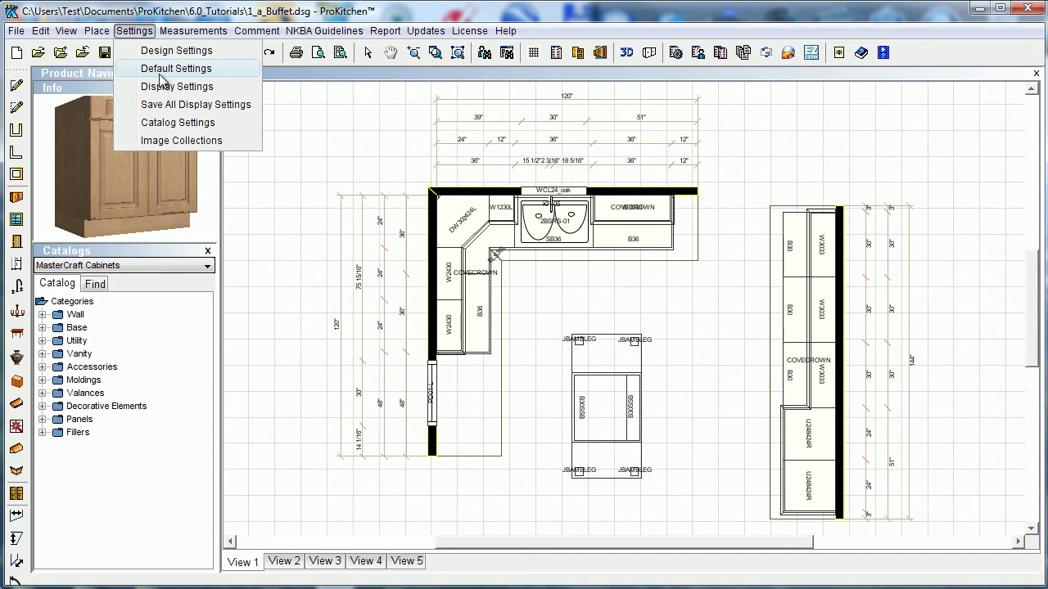
left_click(274, 274)
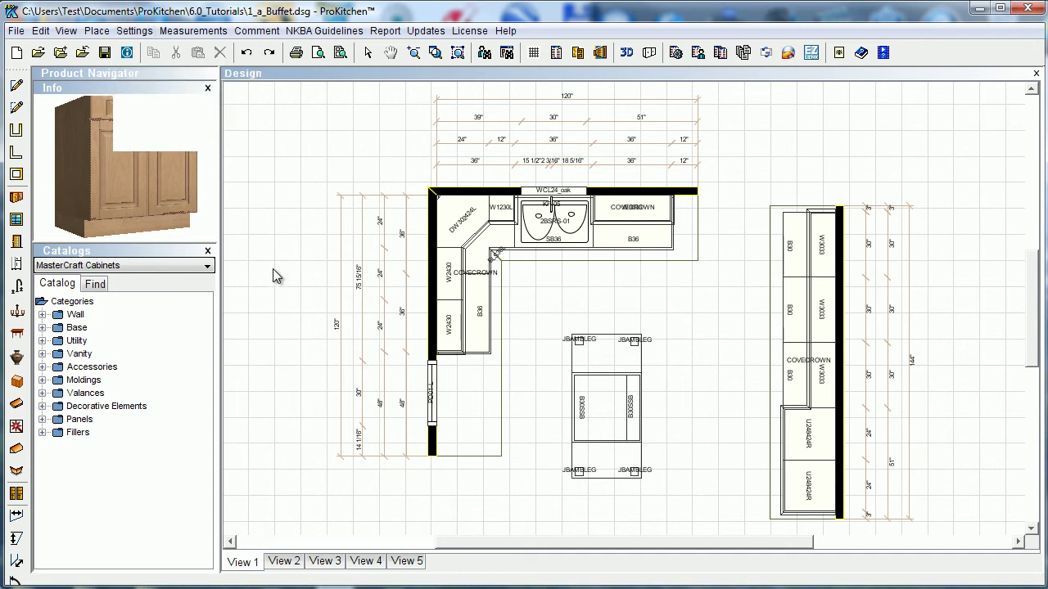
right_click(291, 240)
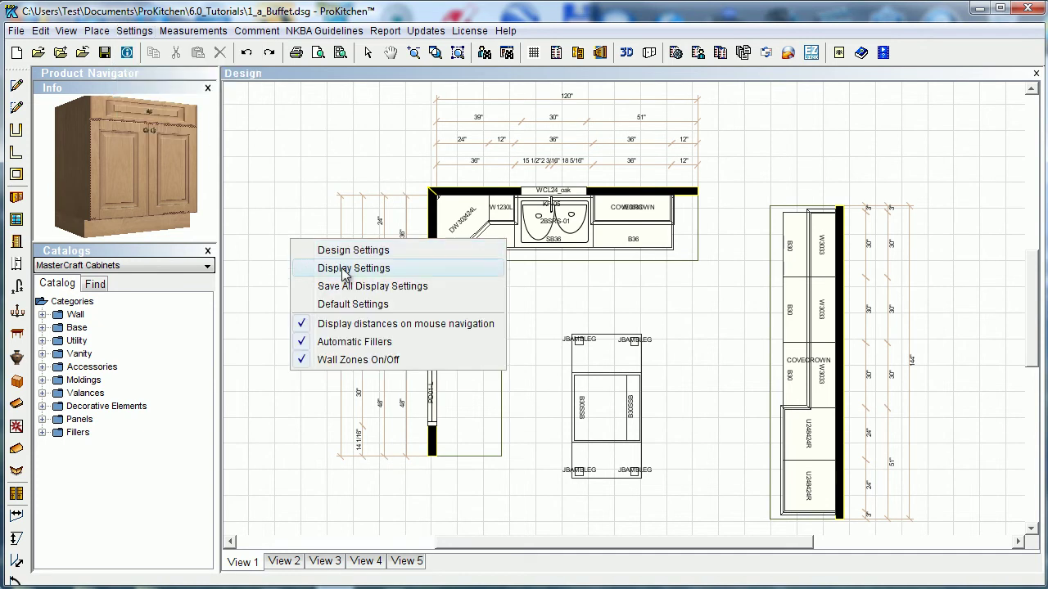
left_click(345, 305)
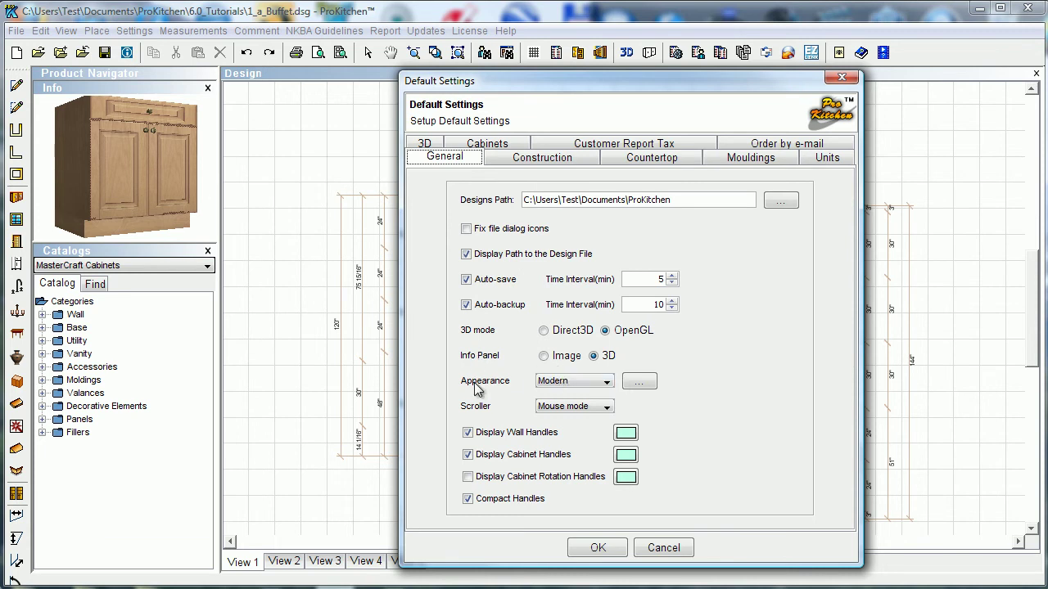
left_click(596, 381)
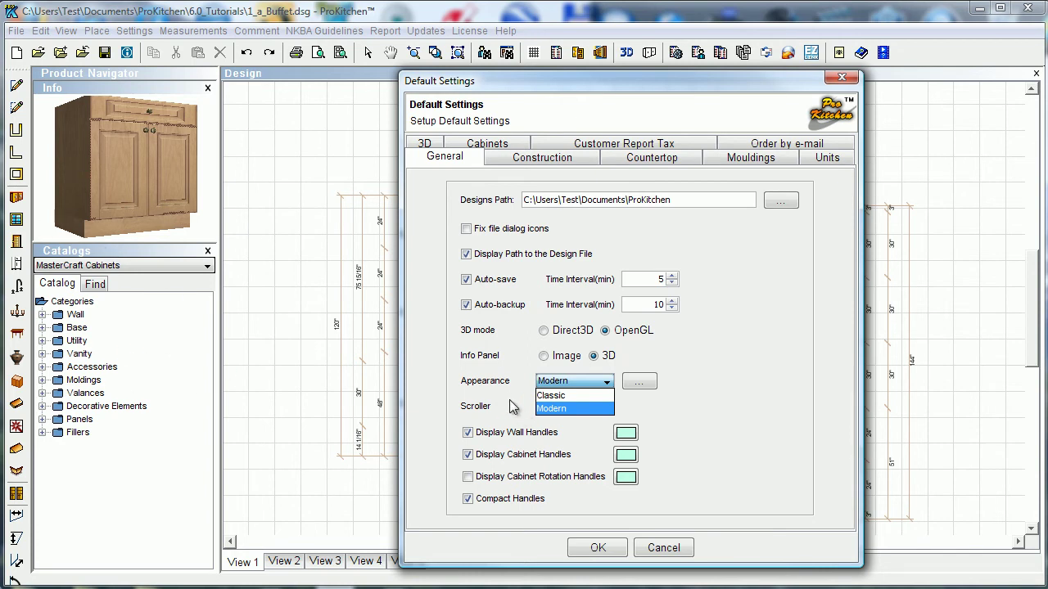
left_click(693, 406)
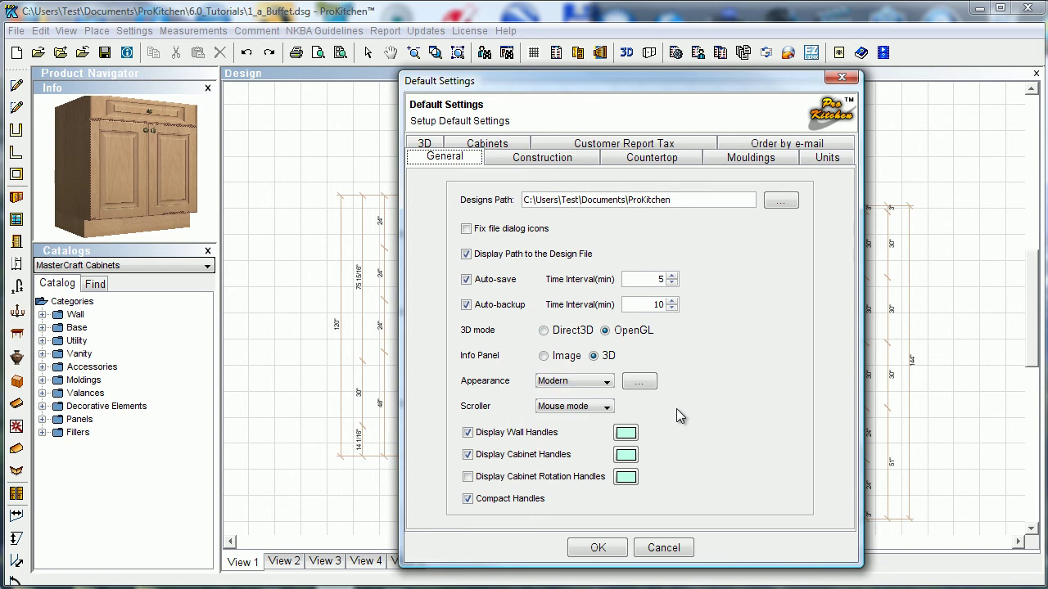
left_click(567, 410)
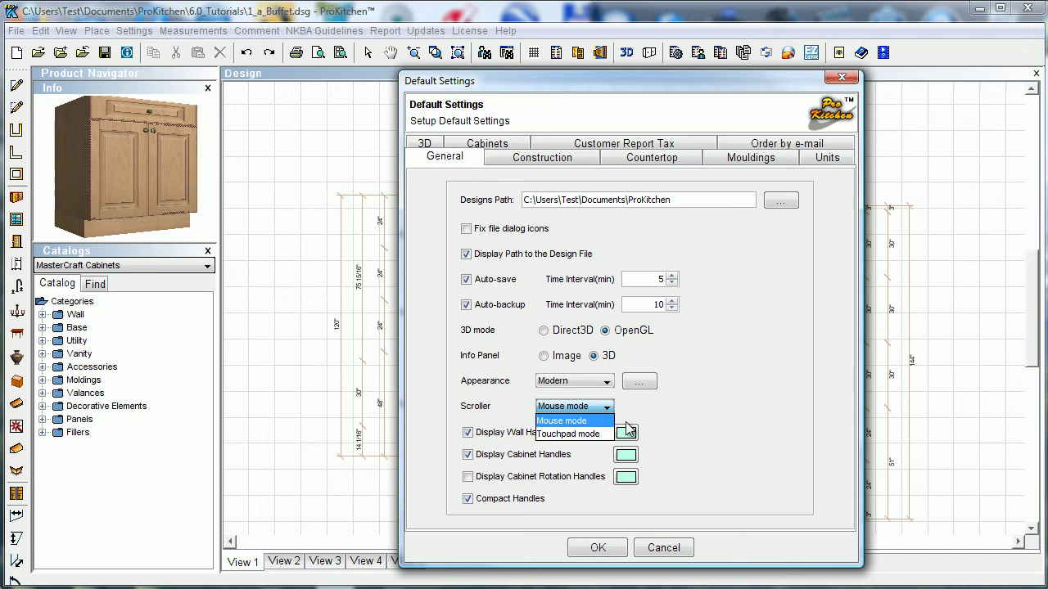
left_click(701, 407)
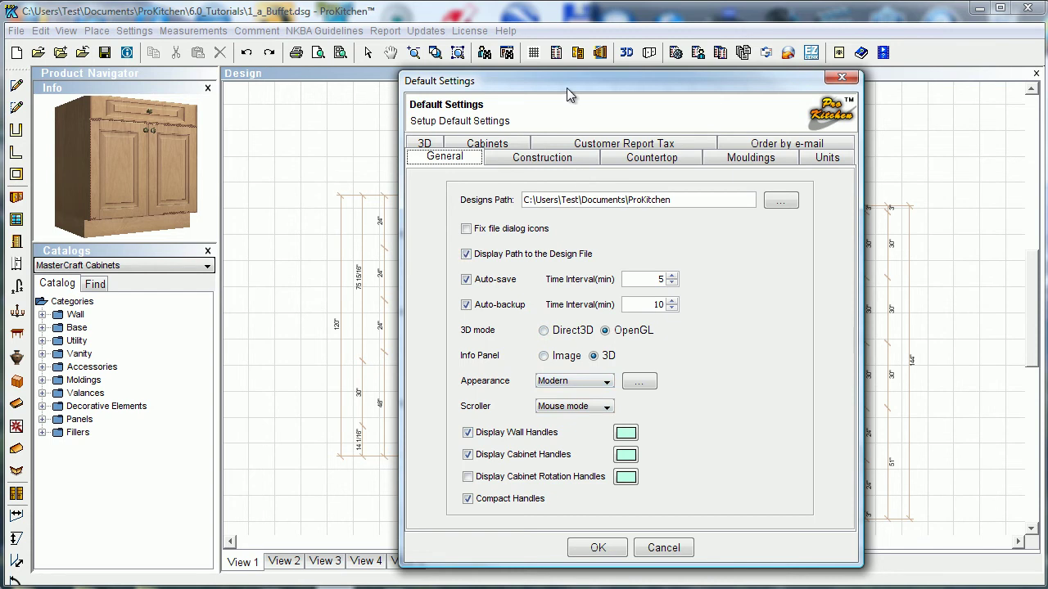
Turn off Compact Handles and apply the default settings
left_click_drag(566, 88, 667, 88)
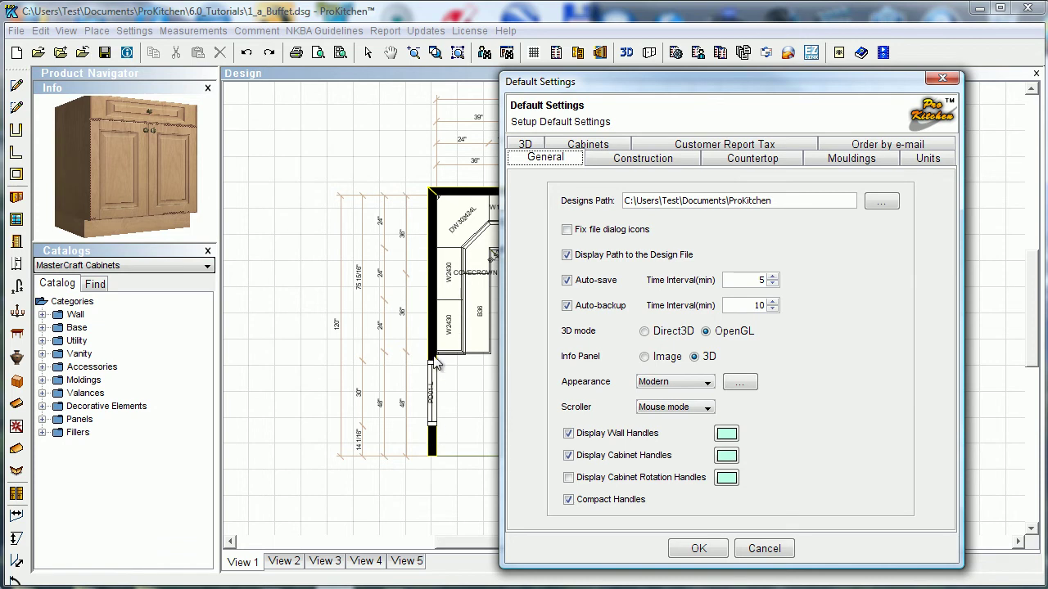
left_click(568, 499)
left_click(694, 548)
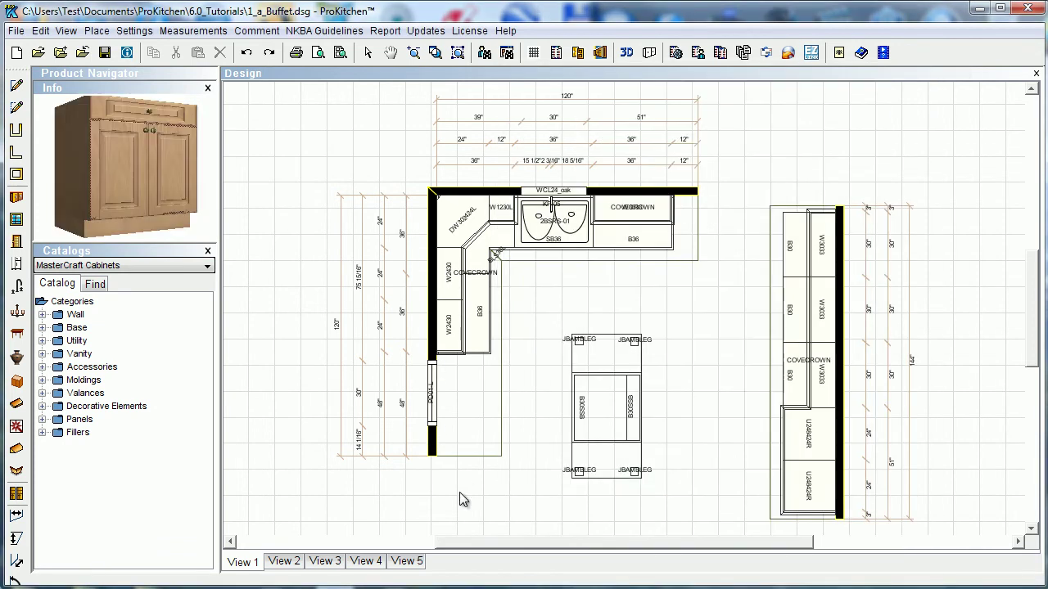
Select the left wall and the top B30 cabinet to inspect their handles, then deselect
left_click(435, 327)
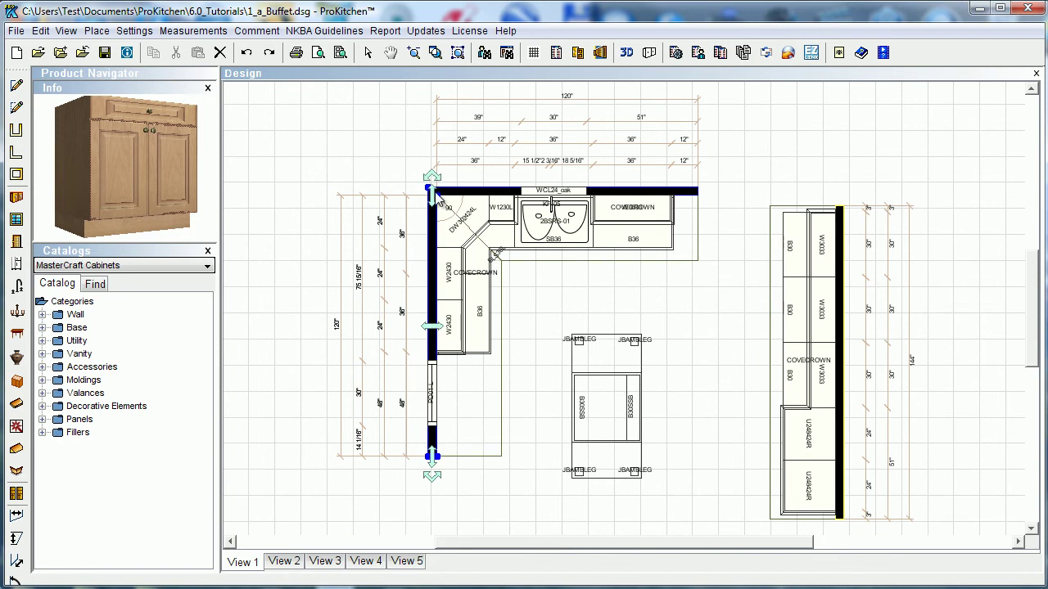
left_click(802, 253)
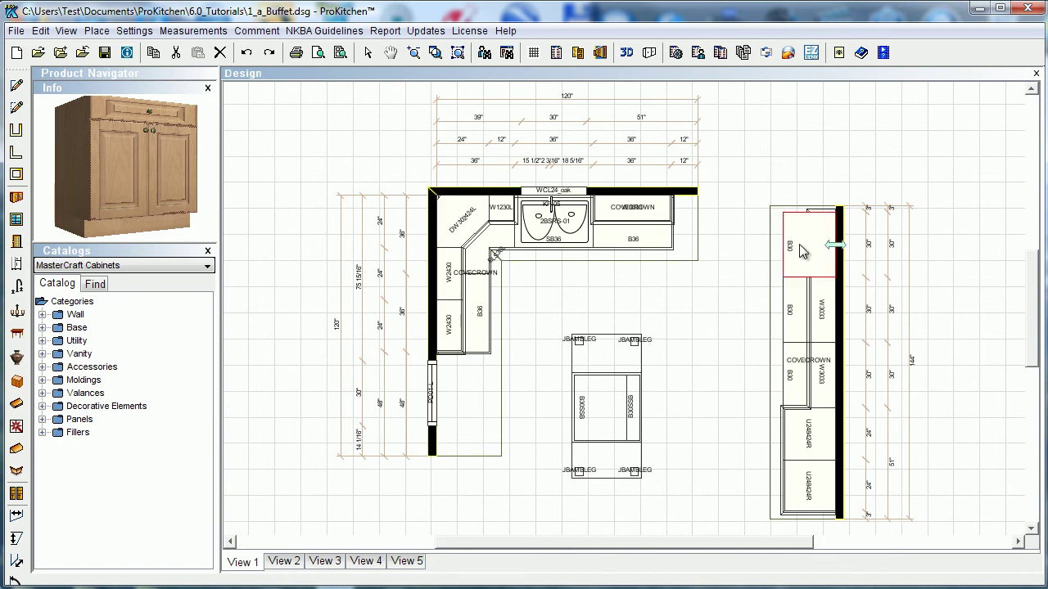
left_click(715, 396)
right_click(560, 282)
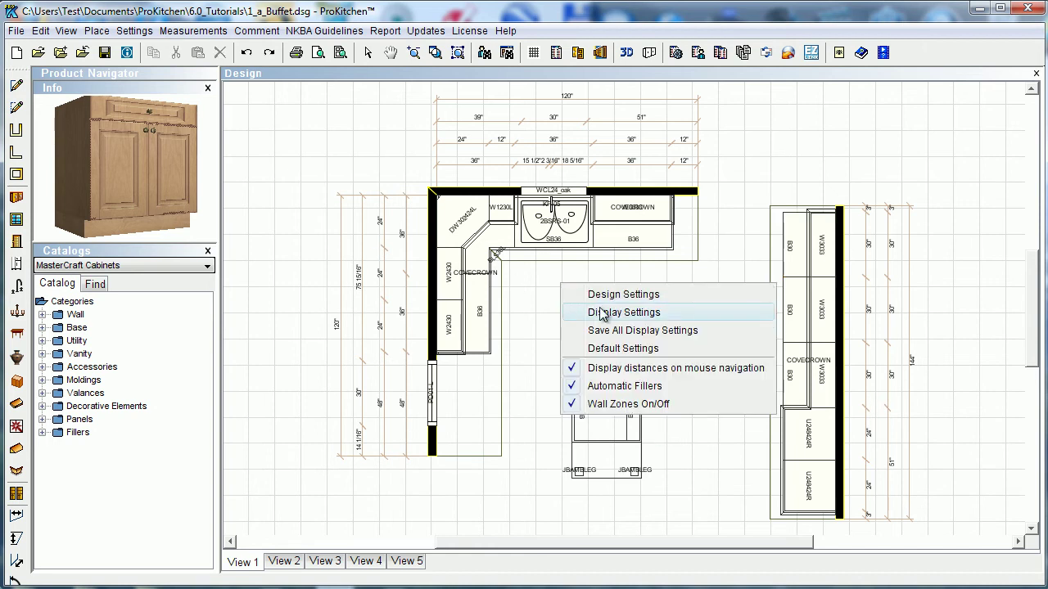
Reopen Default Settings, keep the wall handle colour unchanged, and re-enable Compact Handles
left_click(612, 349)
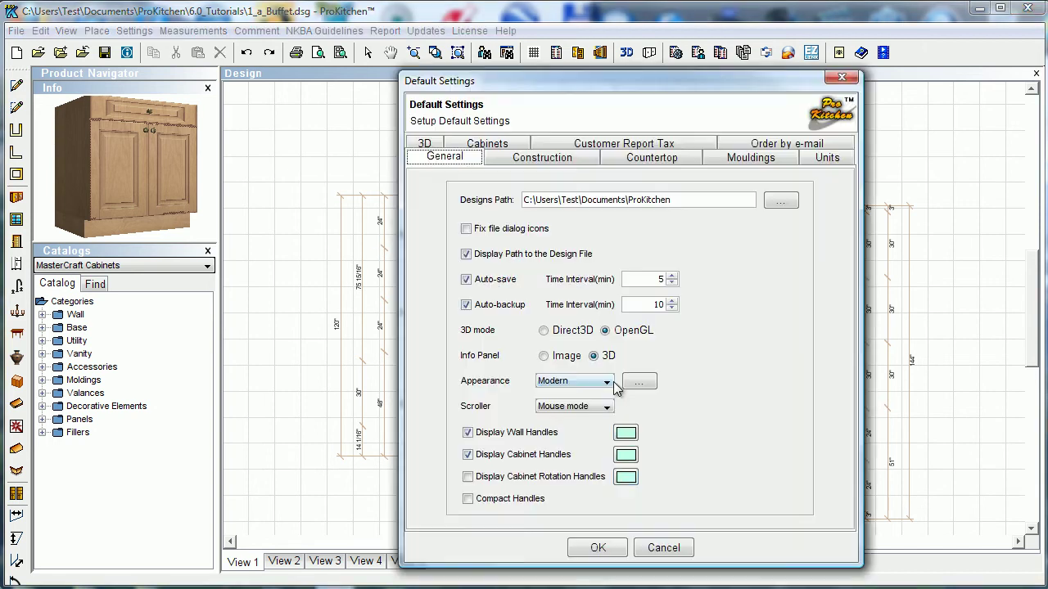
left_click(627, 434)
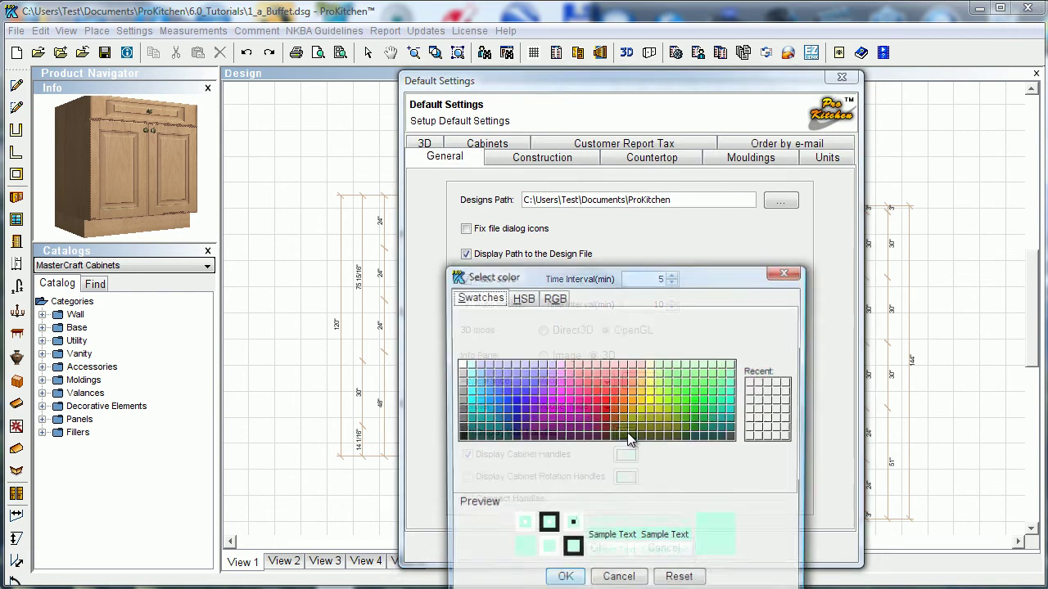
left_click_drag(643, 276, 645, 158)
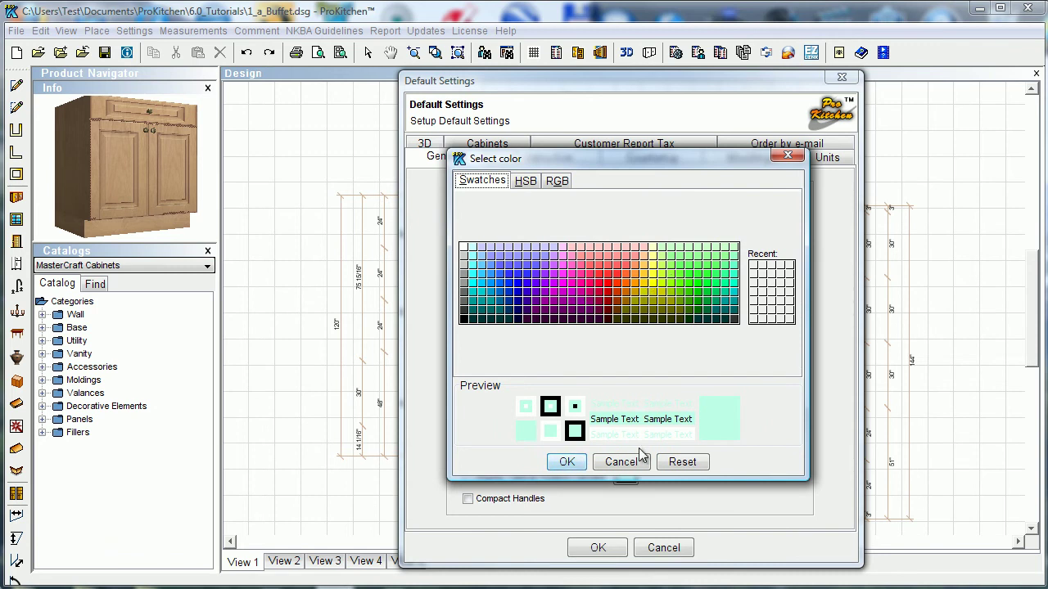
left_click(566, 462)
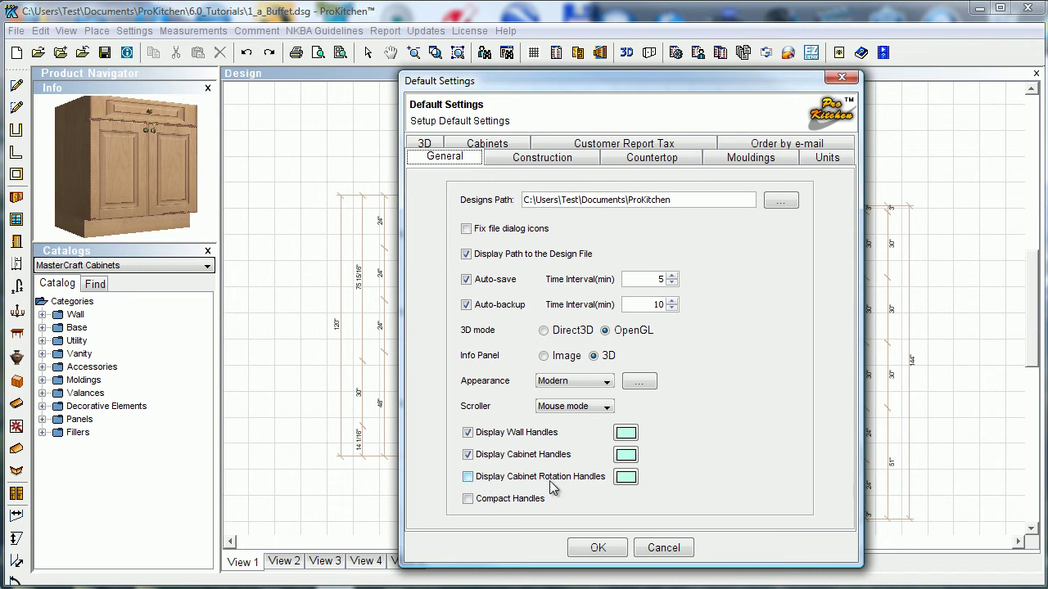
left_click(468, 499)
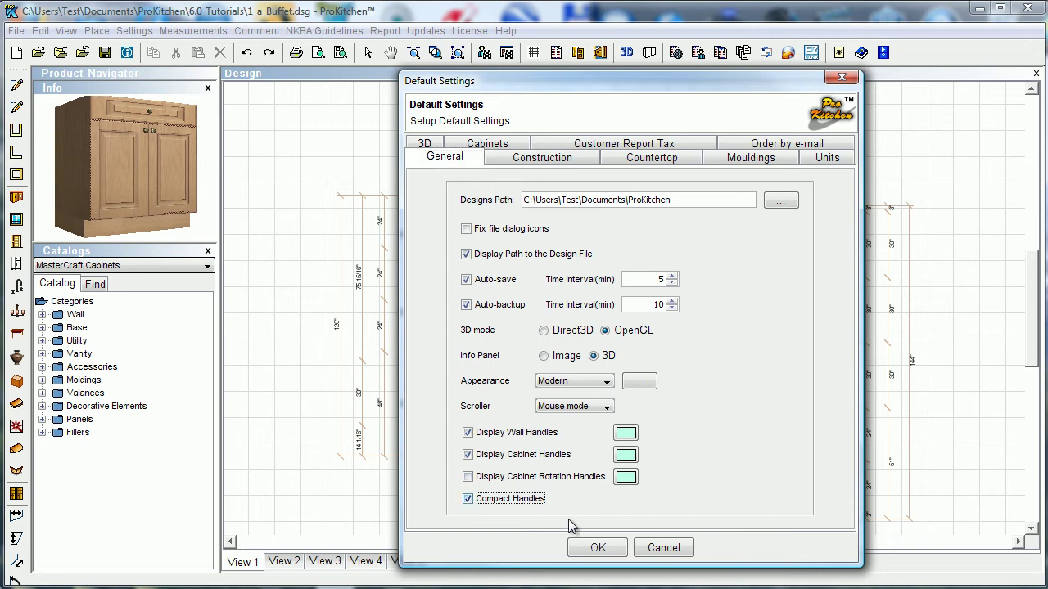
Apply the settings and inspect handles on the left wall and the B30 cabinet
left_click(591, 547)
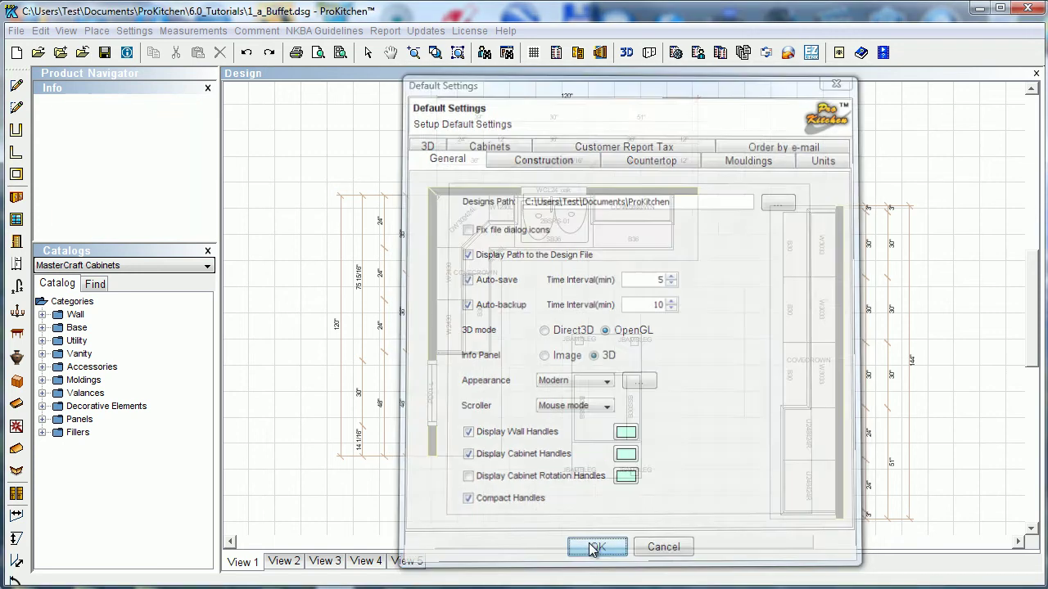
left_click(433, 344)
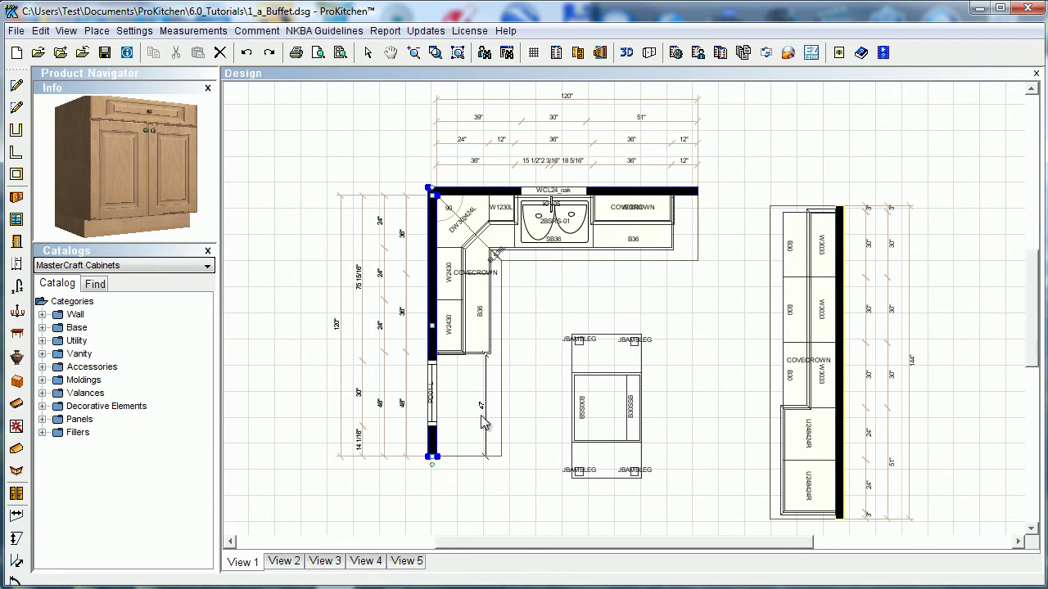
left_click(795, 247)
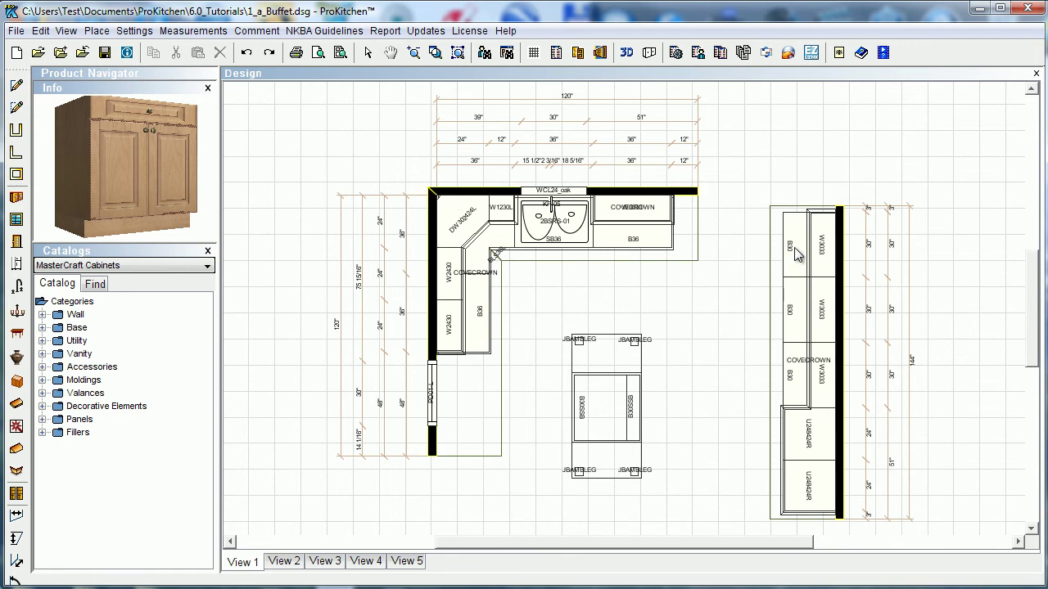
left_click(711, 296)
Reopen Default Settings and uncheck Compact Handles on the General tab
right_click(614, 293)
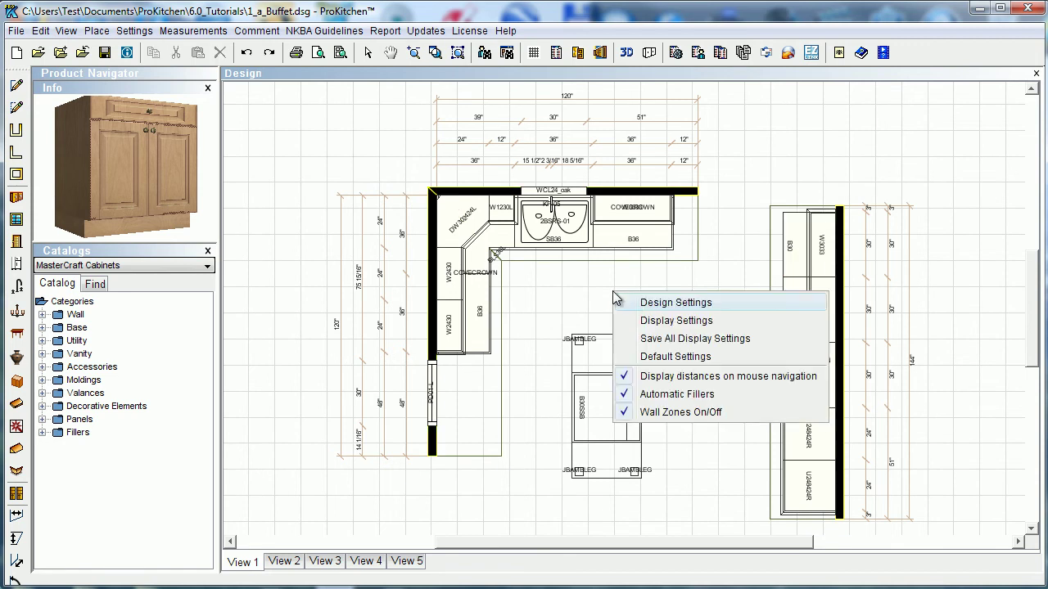
left_click(662, 357)
left_click(467, 498)
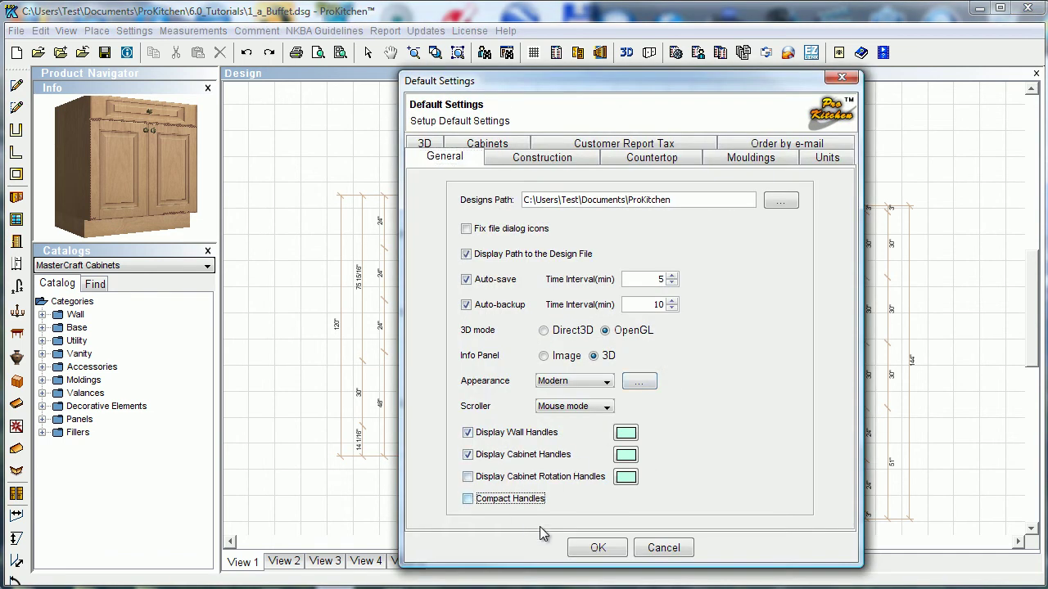
Review Construction wall thickness, then Countertop defaults: 1" overhangs, 1 1/2" thickness, 4" backsplash
left_click(546, 158)
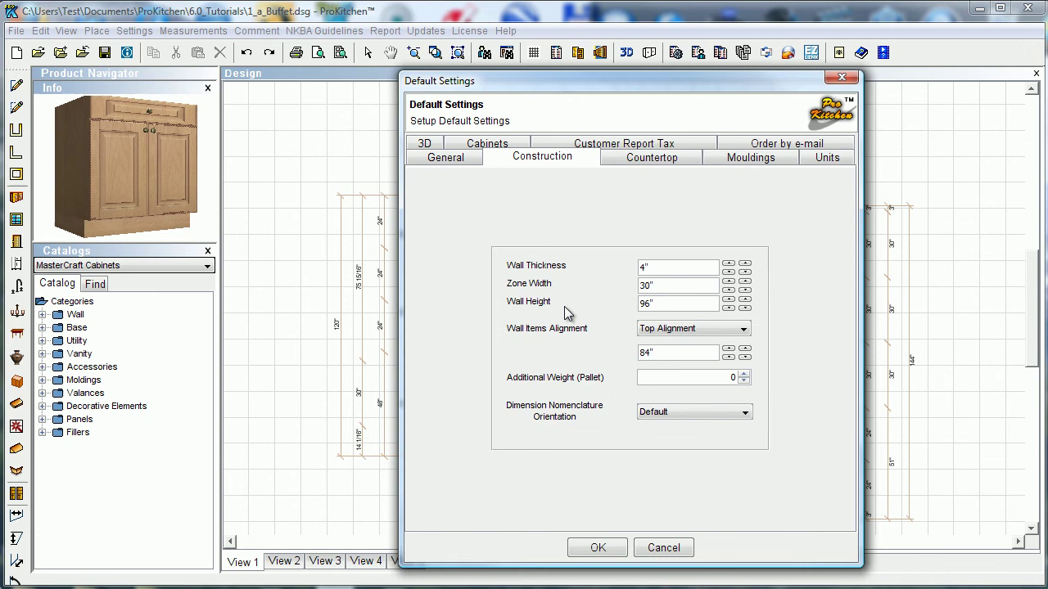
left_click(671, 268)
left_click(653, 158)
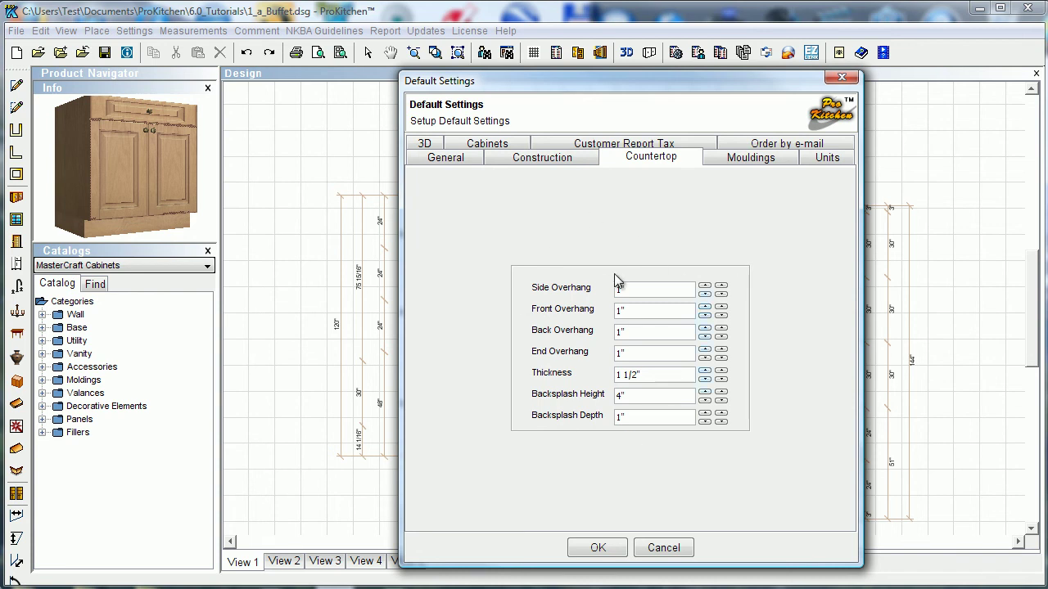
Look over the Mouldings tab, then the Units tab showing Imperial Inches (36")
left_click(750, 159)
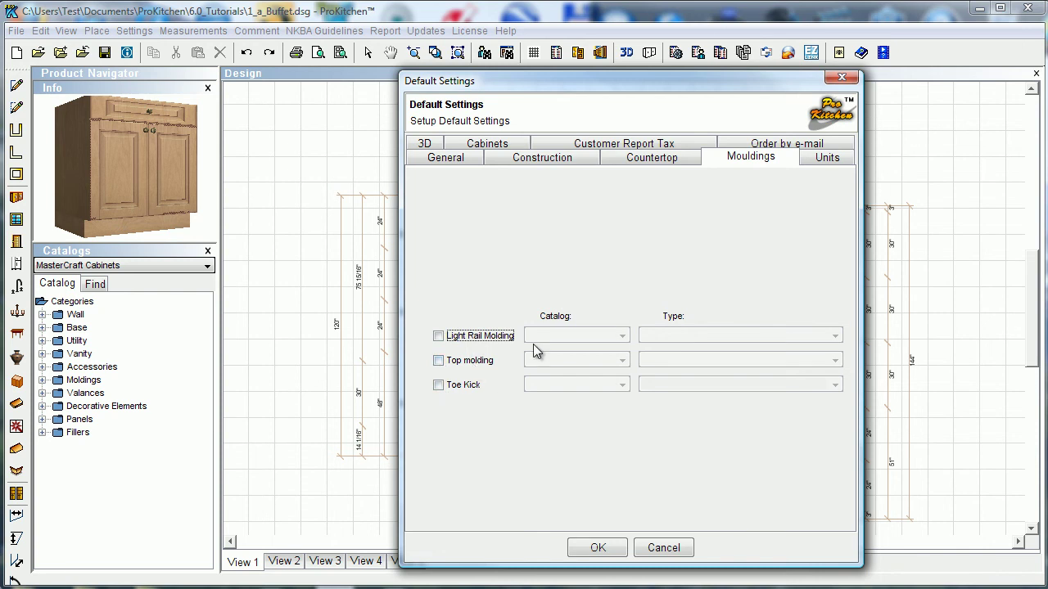
left_click(822, 161)
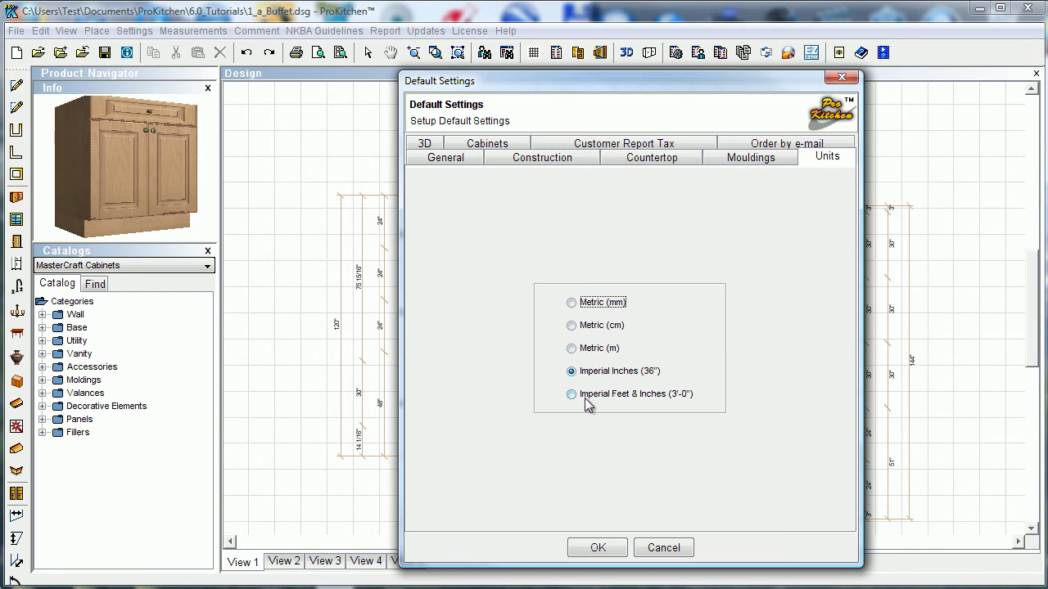
Check the 3D default materials, then Cabinets depths (12" wall, 24" base) and 34 1/2" base height
left_click(426, 145)
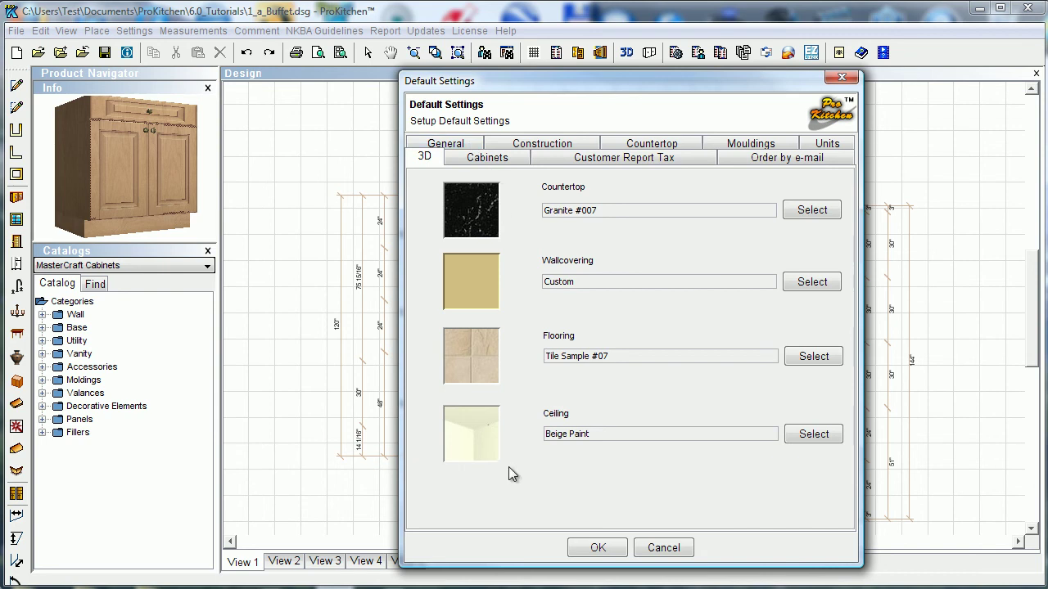
left_click(473, 156)
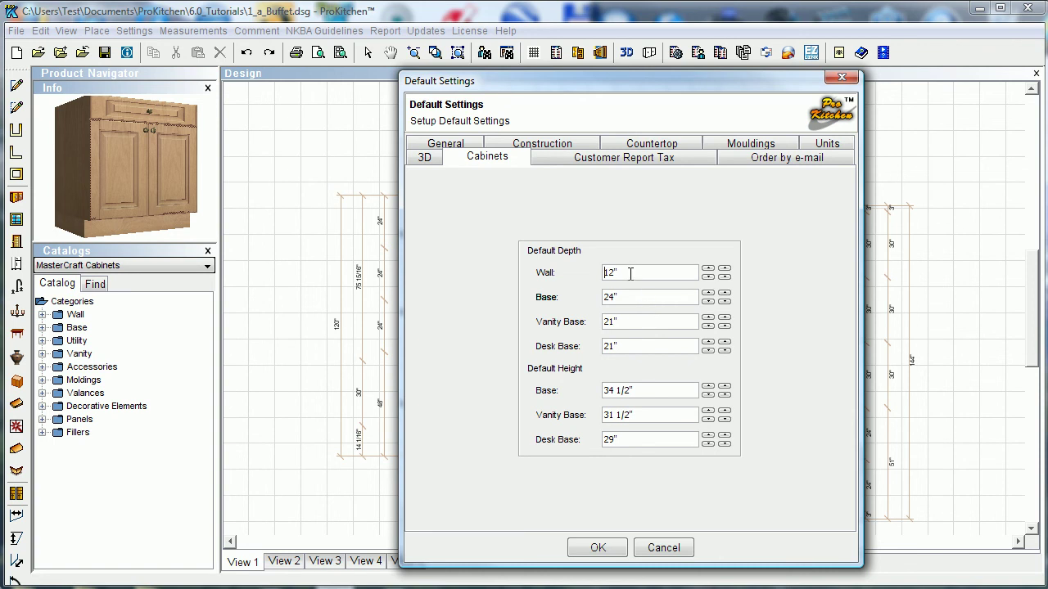
Review Customer Report Tax defaults keeping catalog 6_SQ_98_PK, then view the Order by e-mail tab
left_click(622, 159)
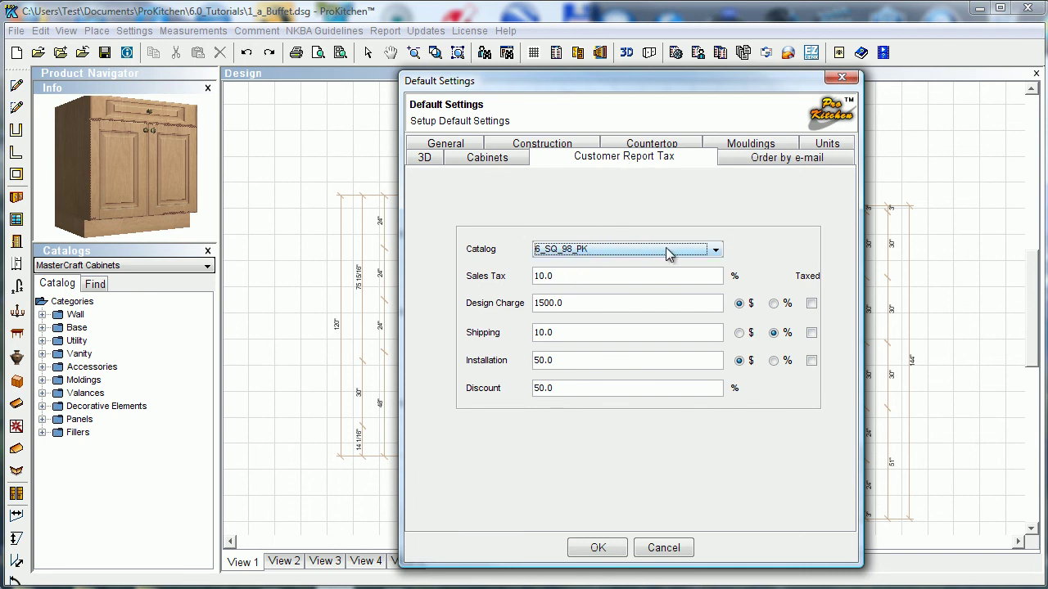
left_click(716, 250)
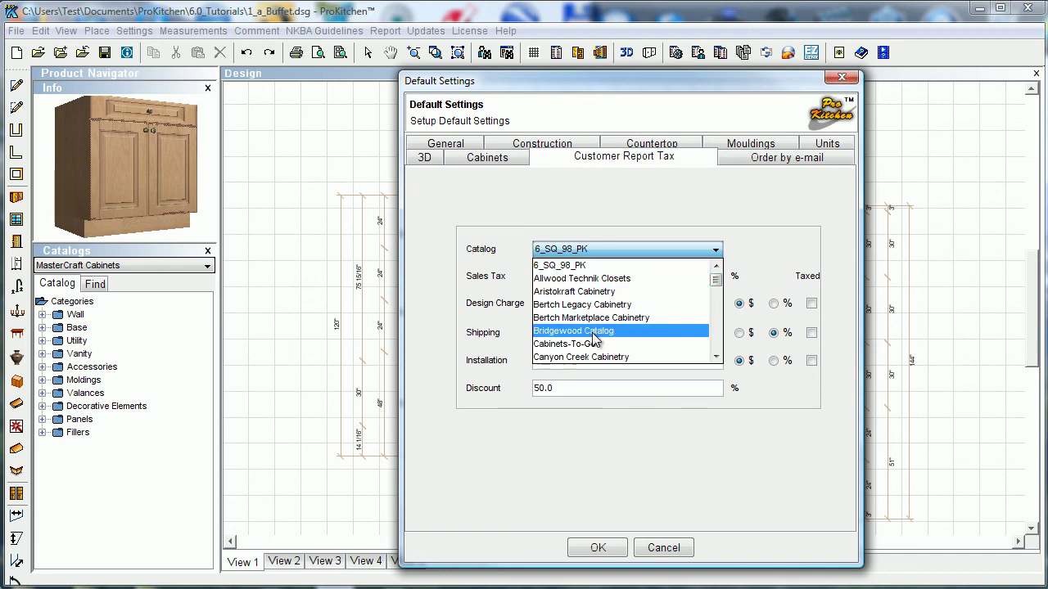
left_click(524, 226)
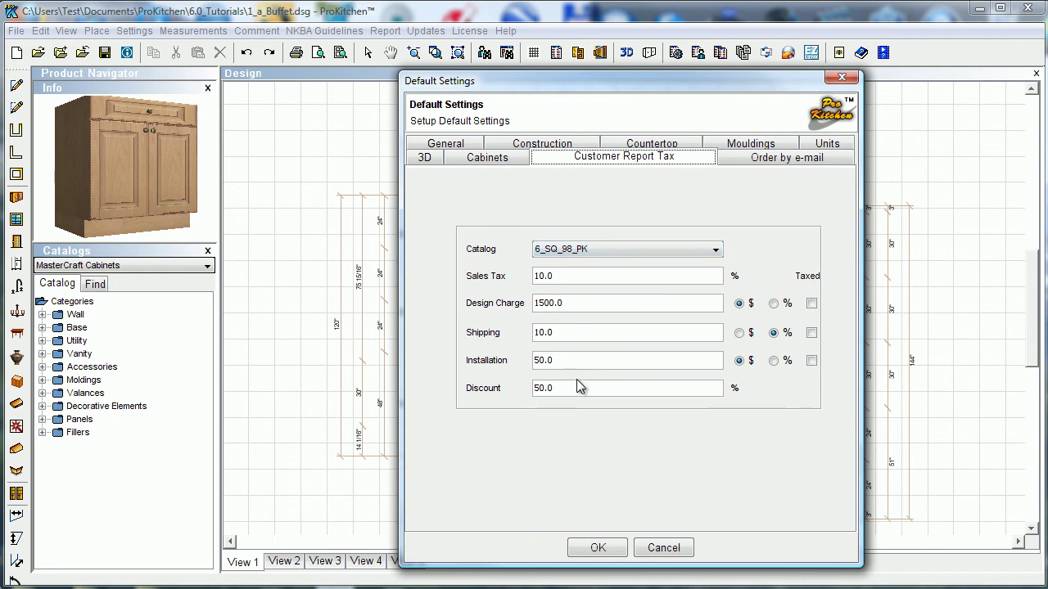
left_click(606, 255)
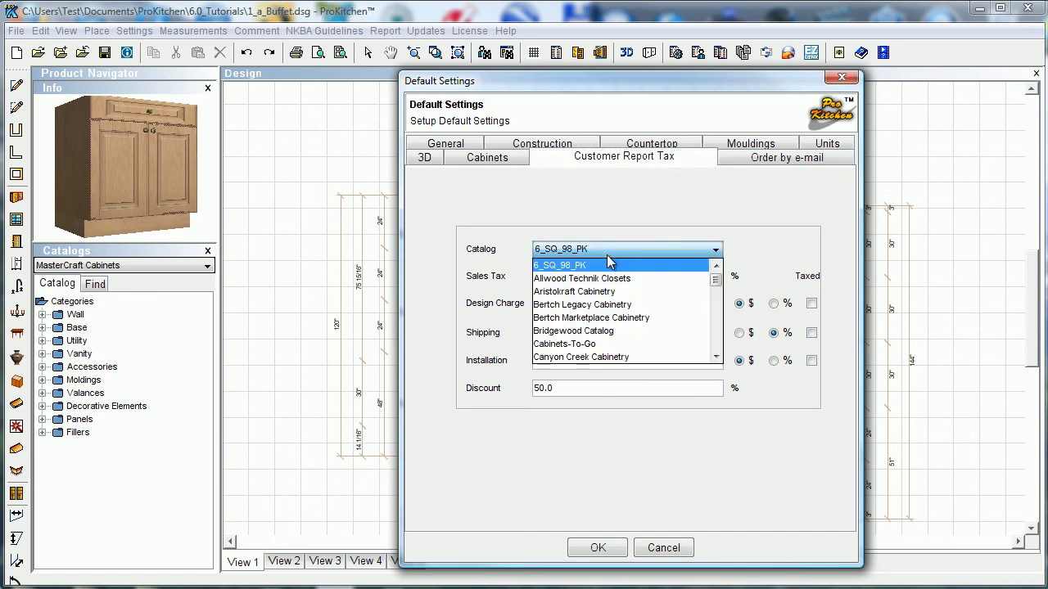
left_click(664, 219)
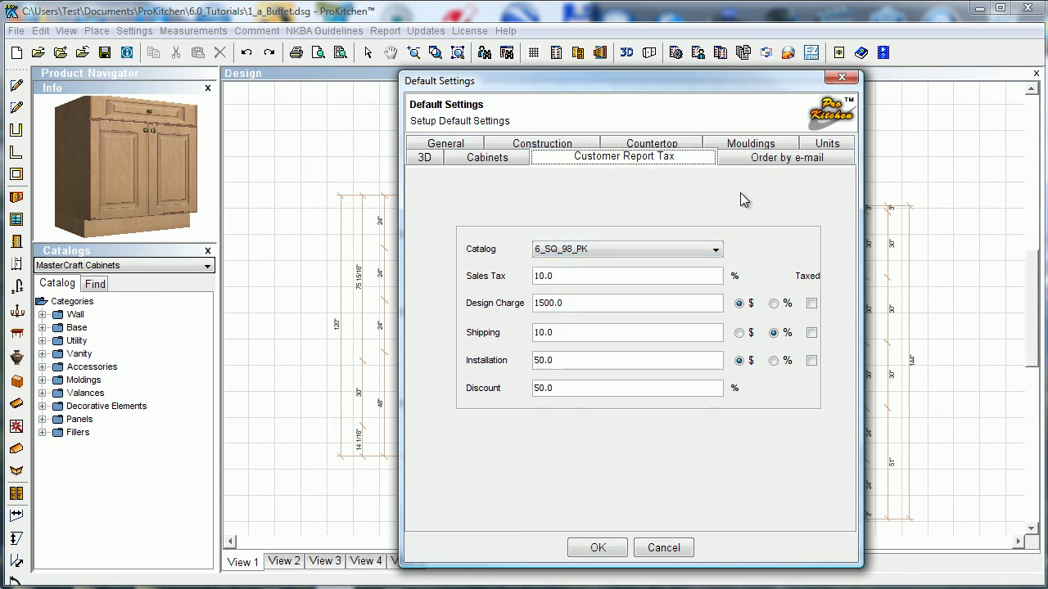
left_click(772, 160)
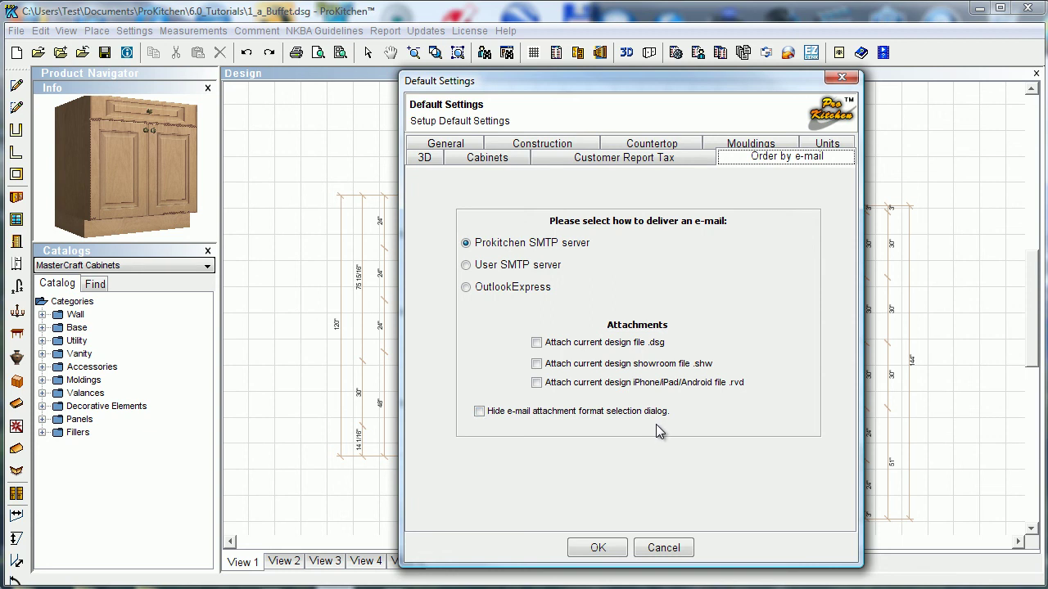
Return to the General tab showing Designs Path, 5-min auto-save and 10-min auto-backup
left_click(458, 146)
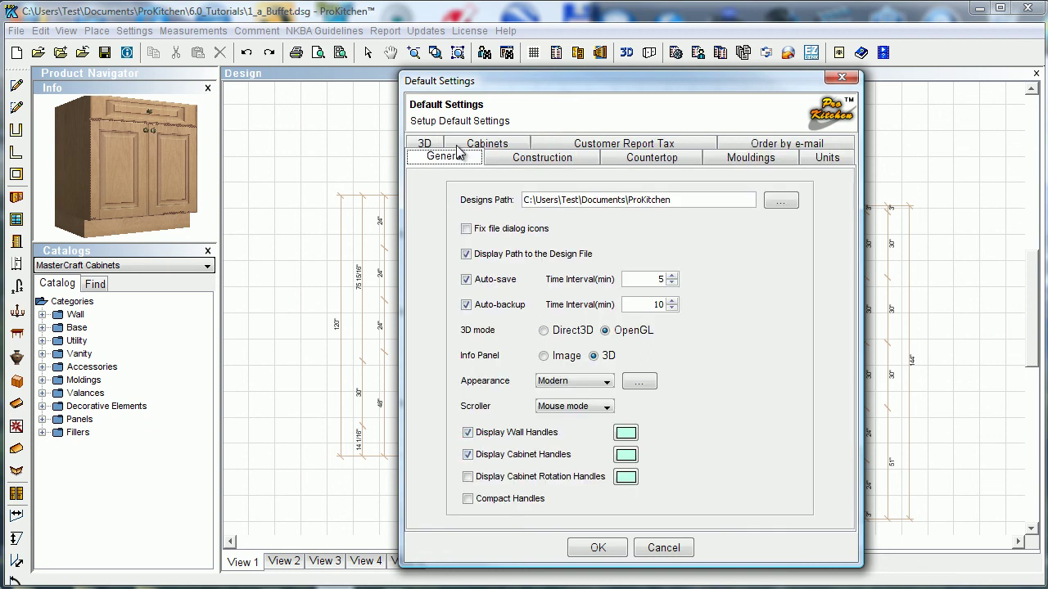